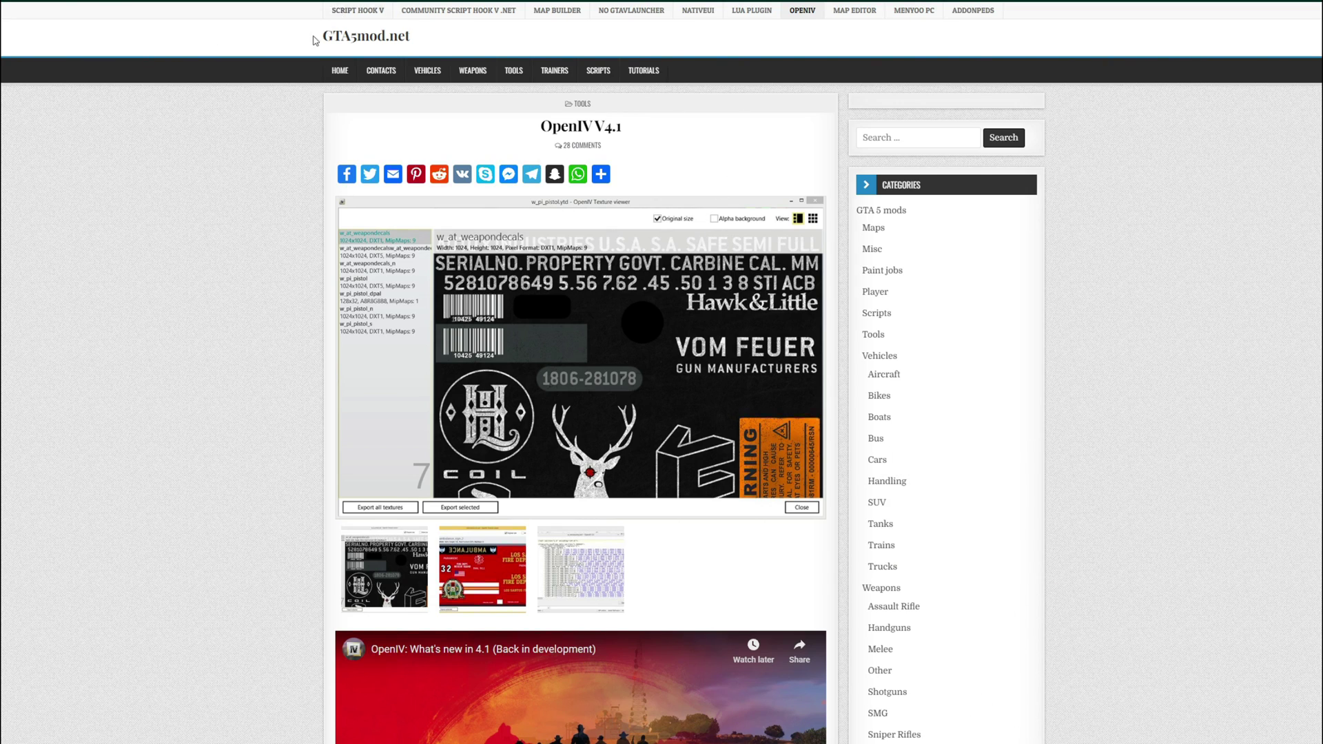
Download OpenIVSetup_offline from the Download mod table and select the downloaded OpenIVSetup file.
scroll(201, 559, down, 3)
scroll(200, 559, down, 12)
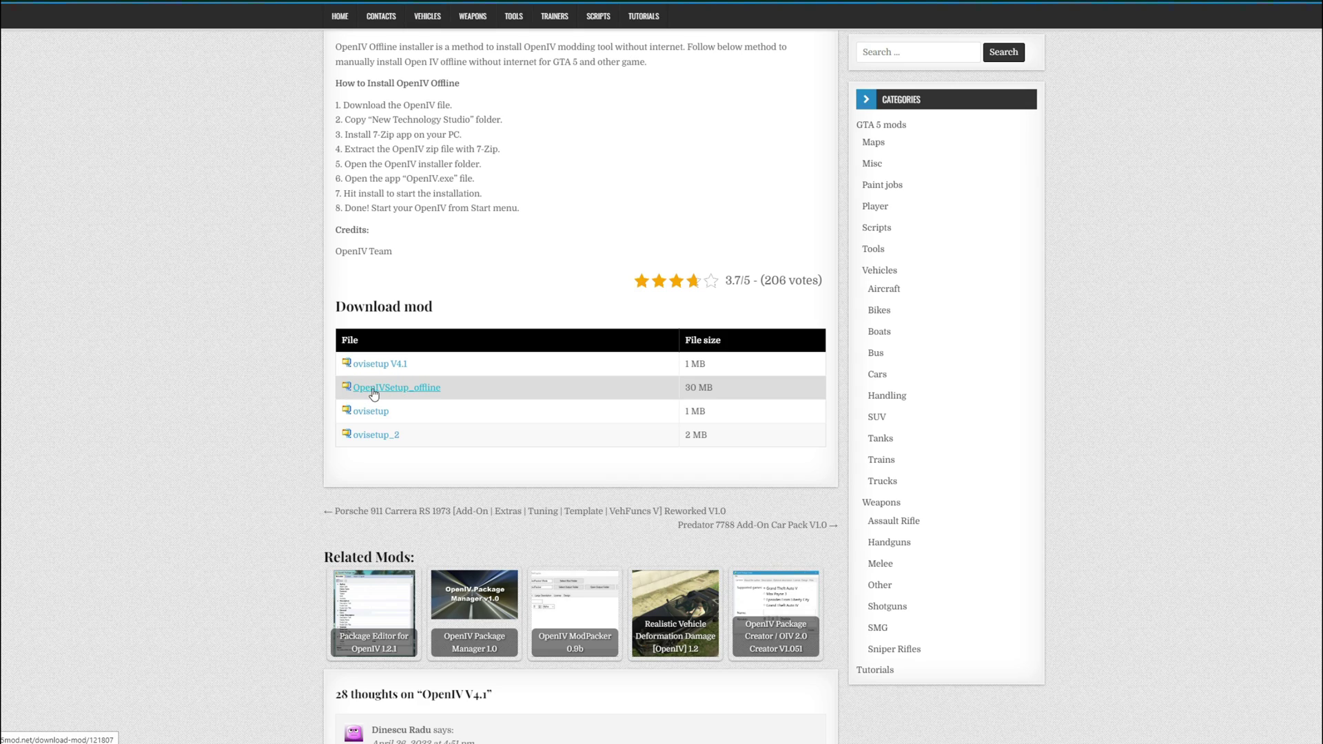
click(435, 393)
scroll(258, 443, up, 7)
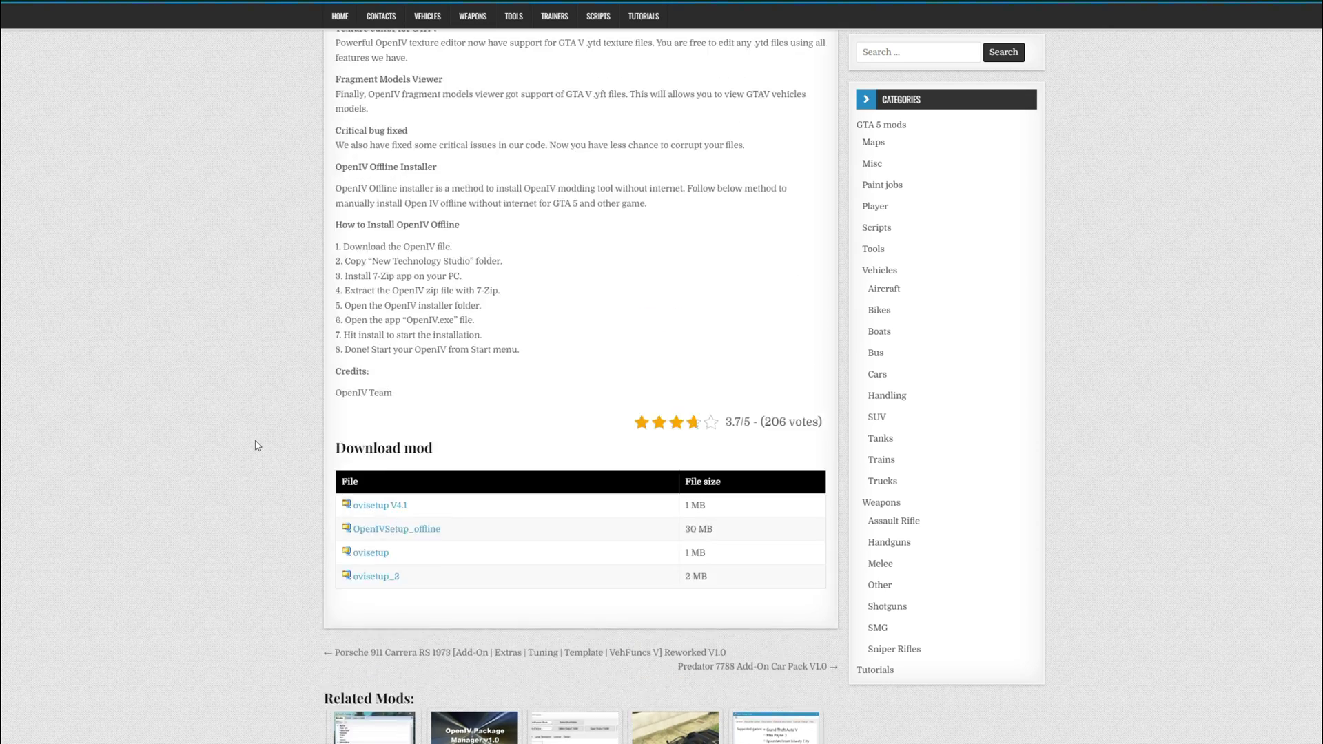
scroll(286, 405, down, 7)
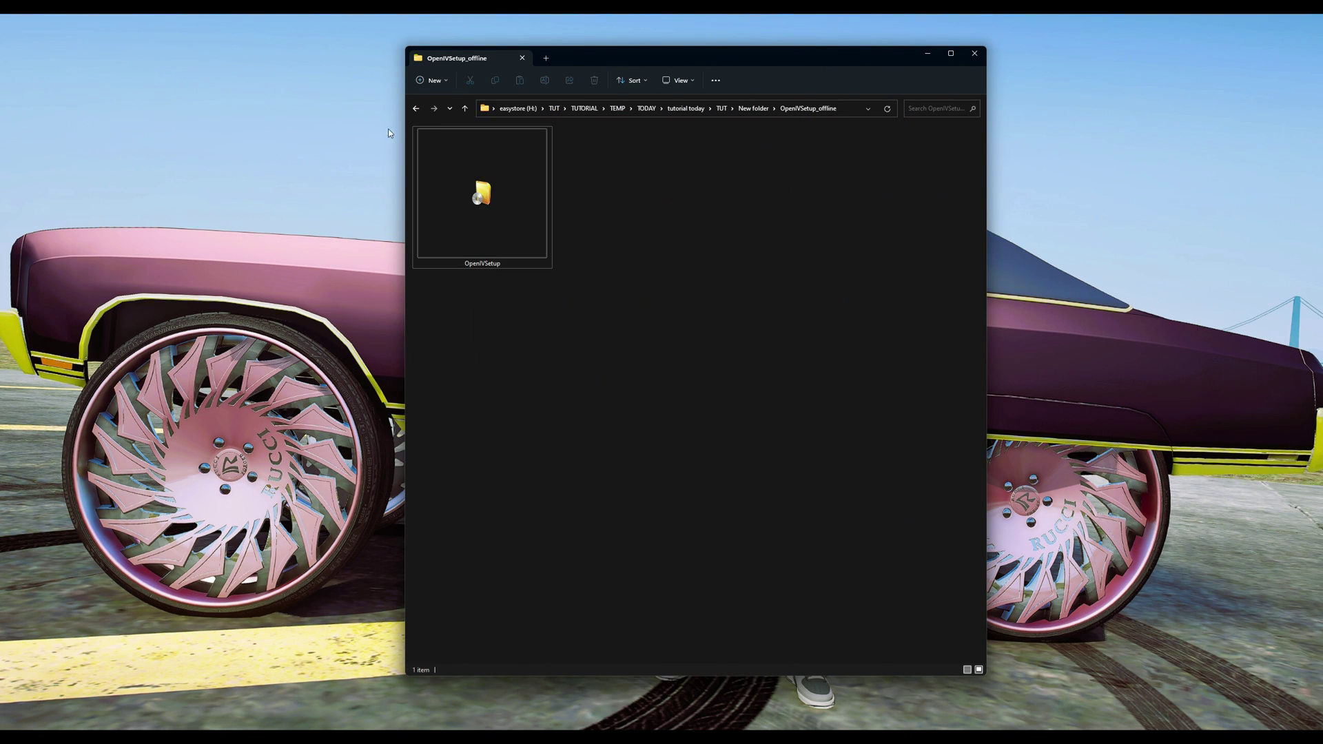
click(455, 185)
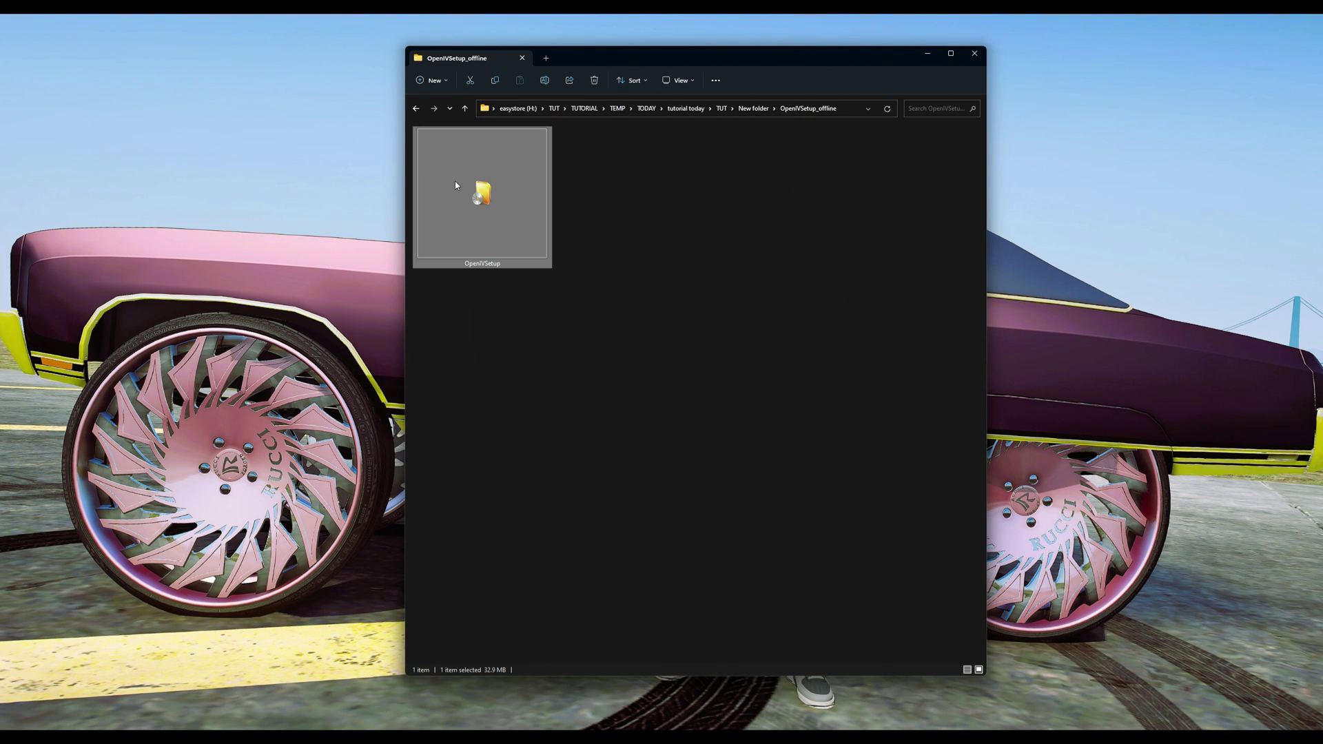
Run OpenIVSetup and keep English (English) as the installer language.
double_click(501, 185)
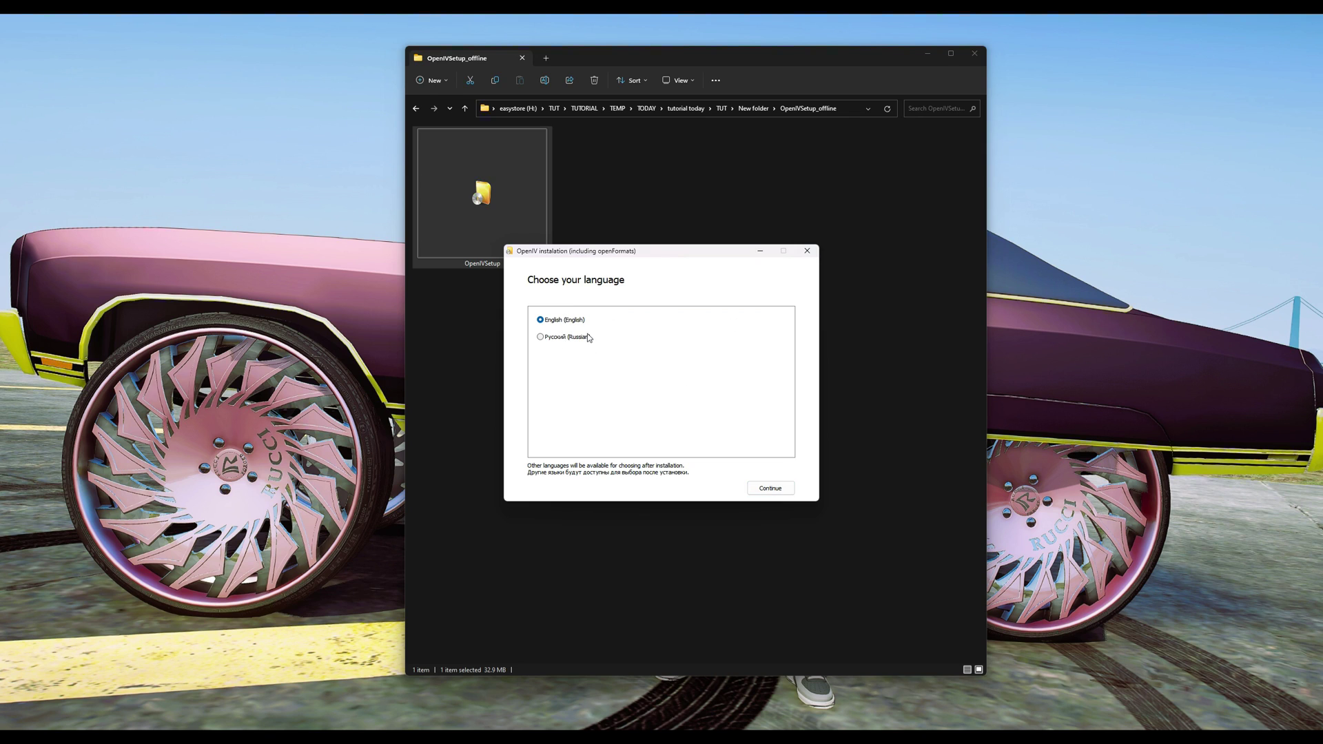
click(786, 488)
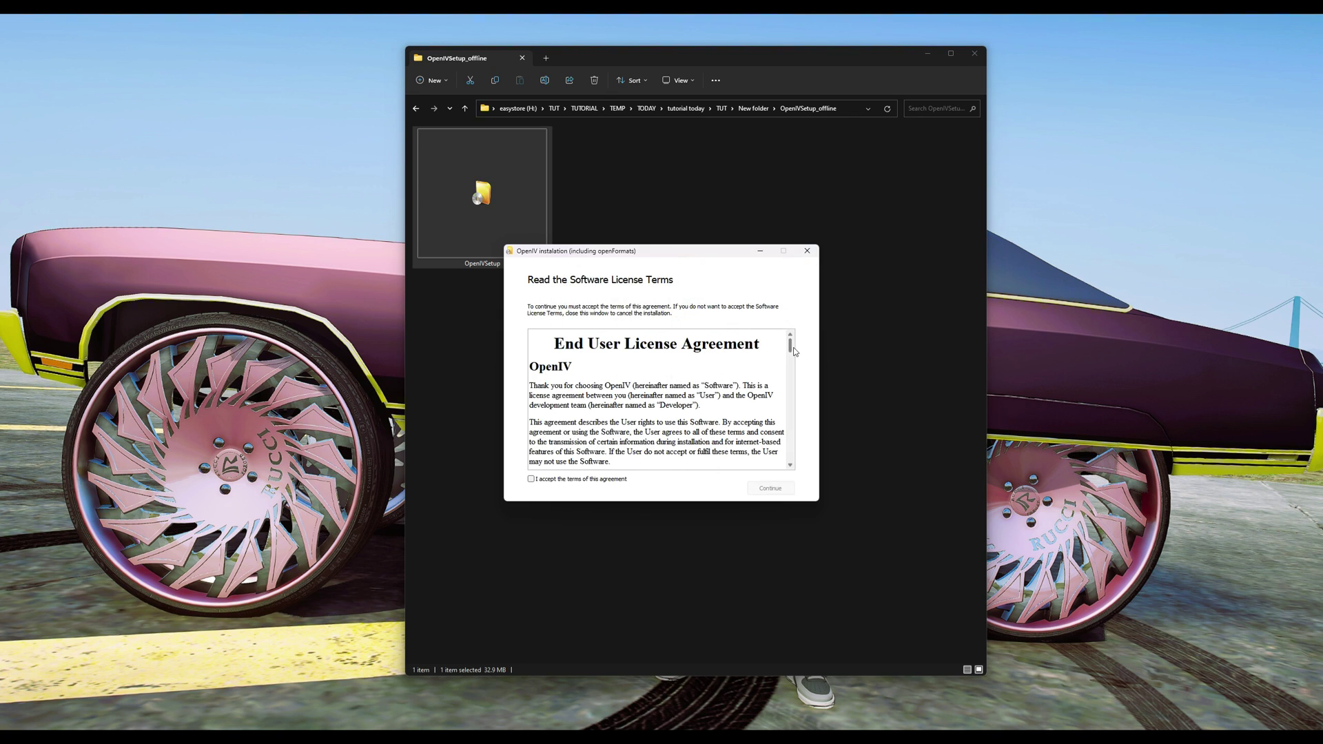
Accept the EULA, install OpenIV with the default install options, and close the finished setup.
drag(791, 350, 797, 463)
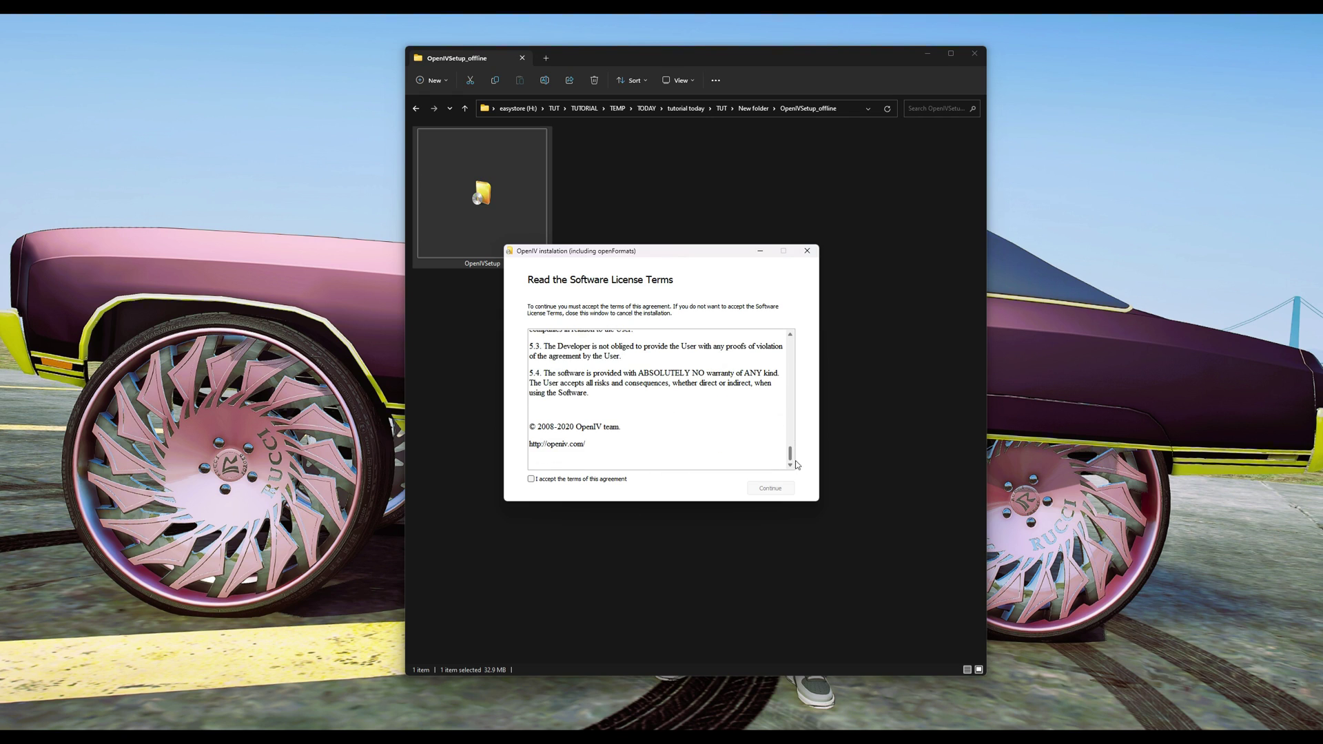
click(532, 479)
click(770, 488)
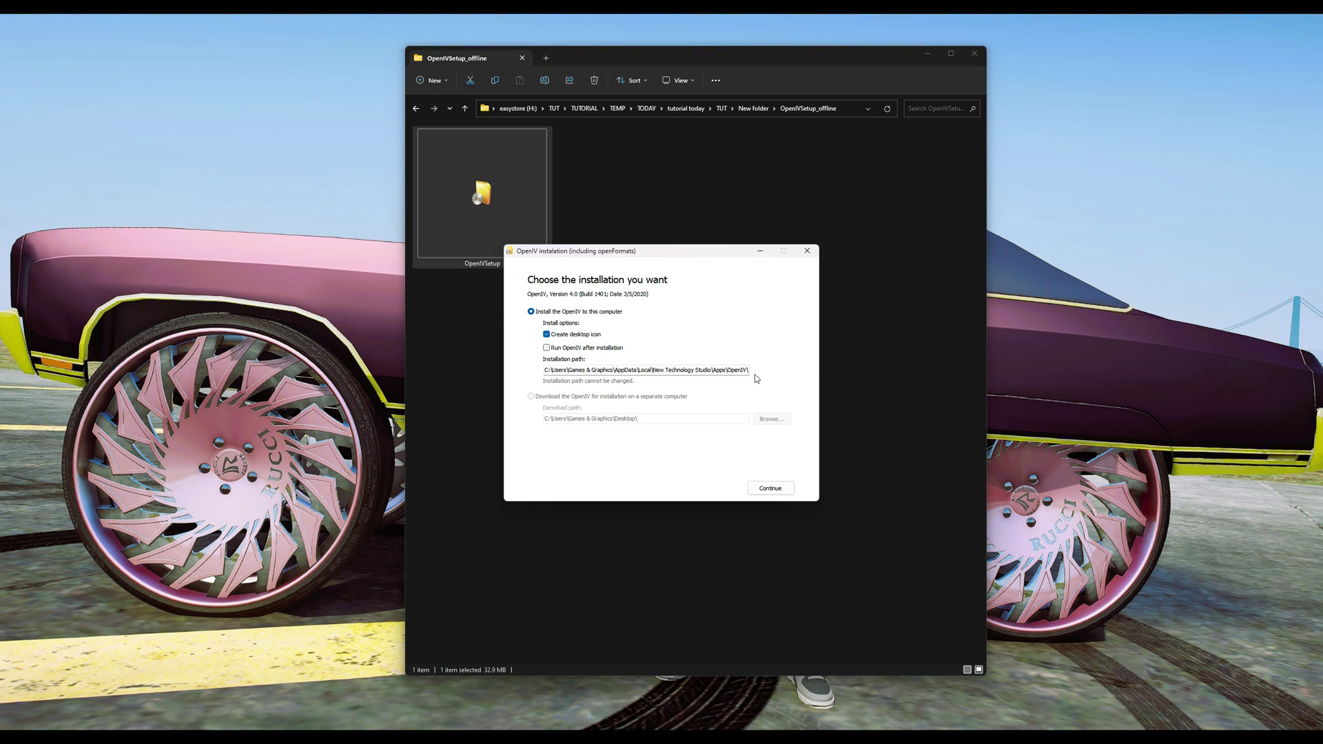
click(763, 488)
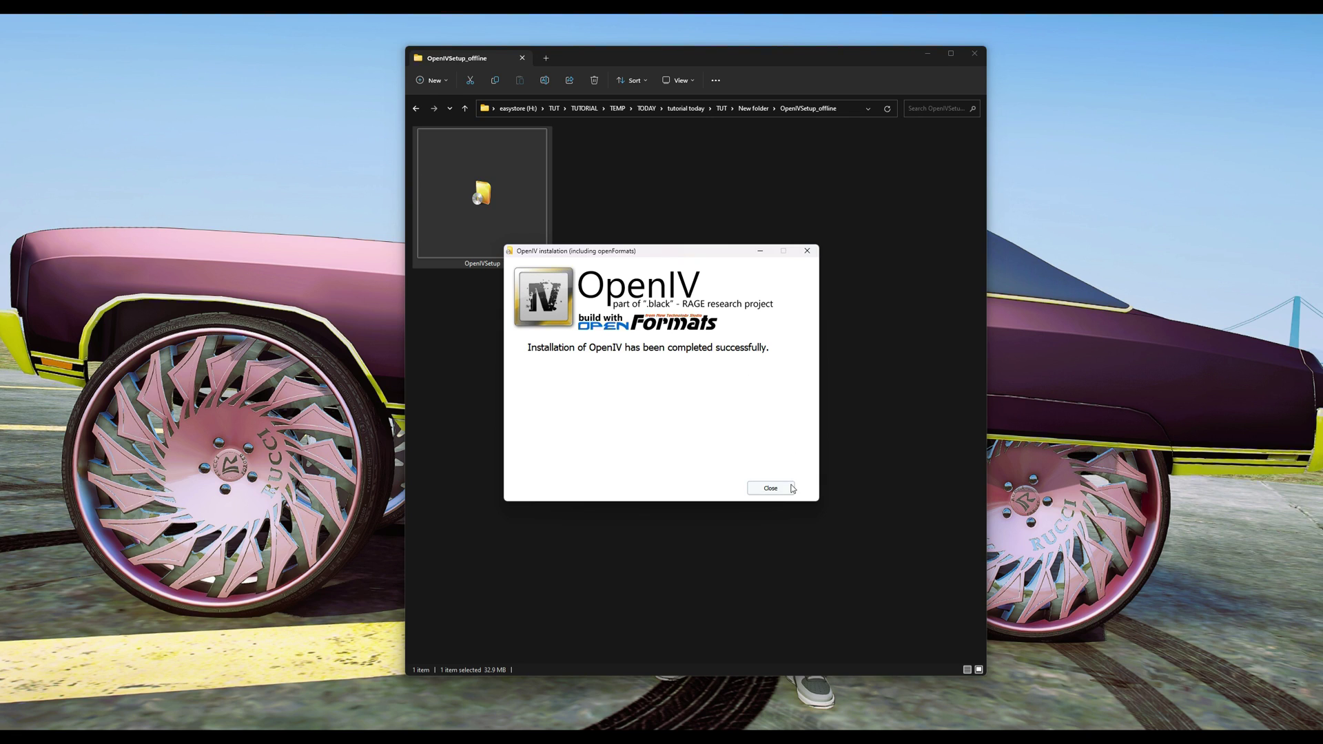
click(771, 488)
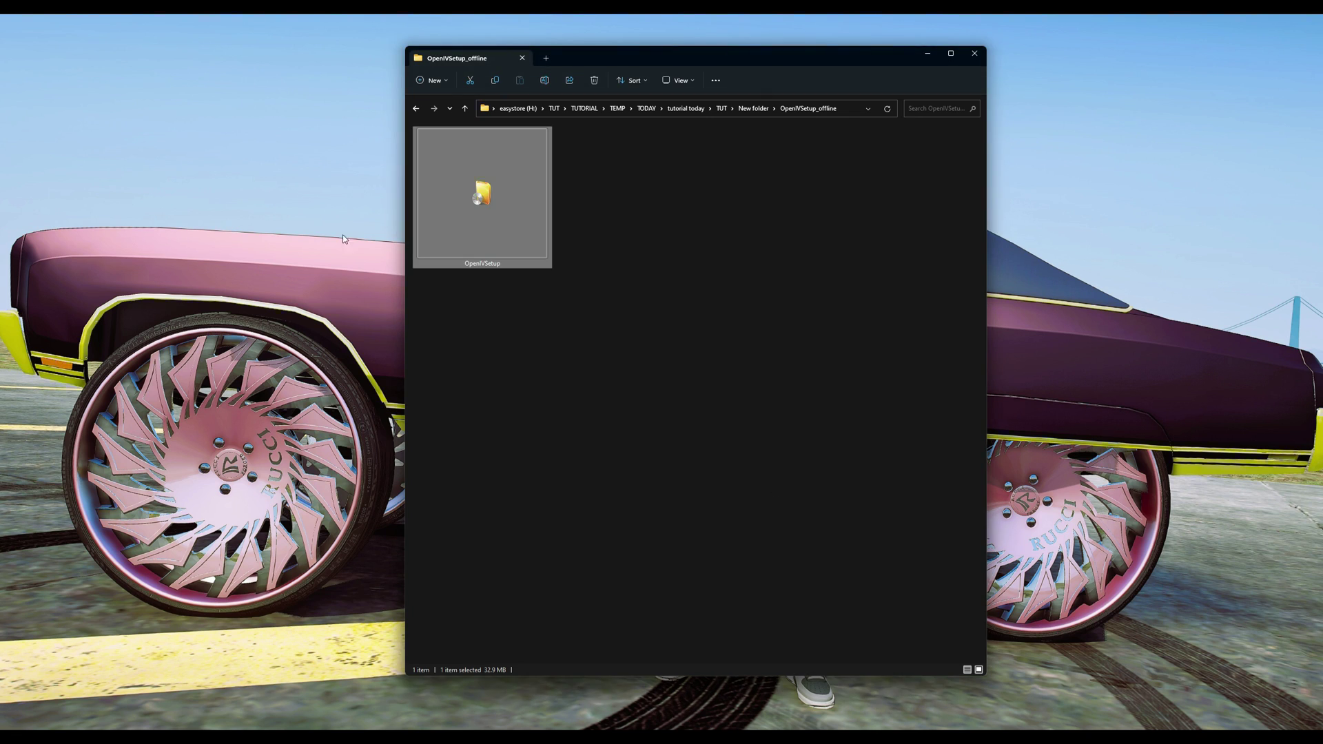
Turn on View > Show desktop icons and drag the OpenIV shortcut near the desktop's top.
right_click(264, 78)
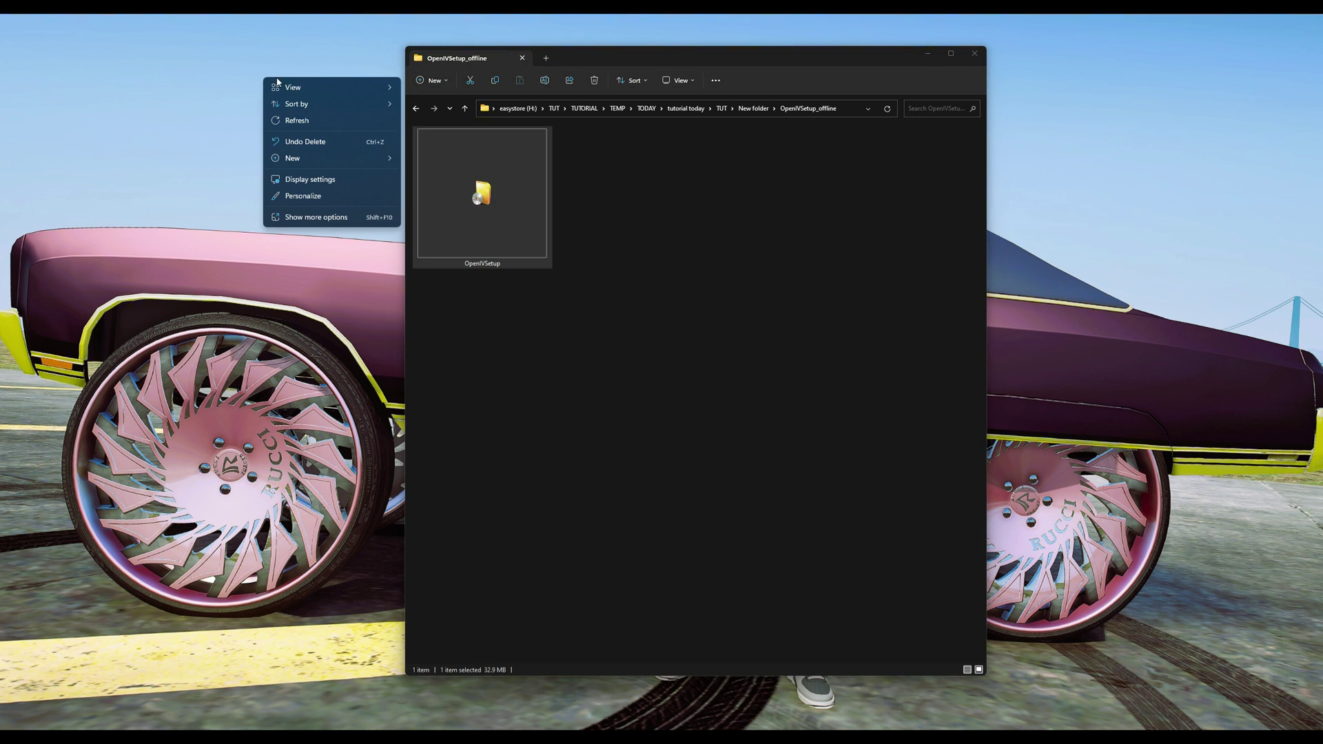
mouse_move(276, 87)
click(456, 180)
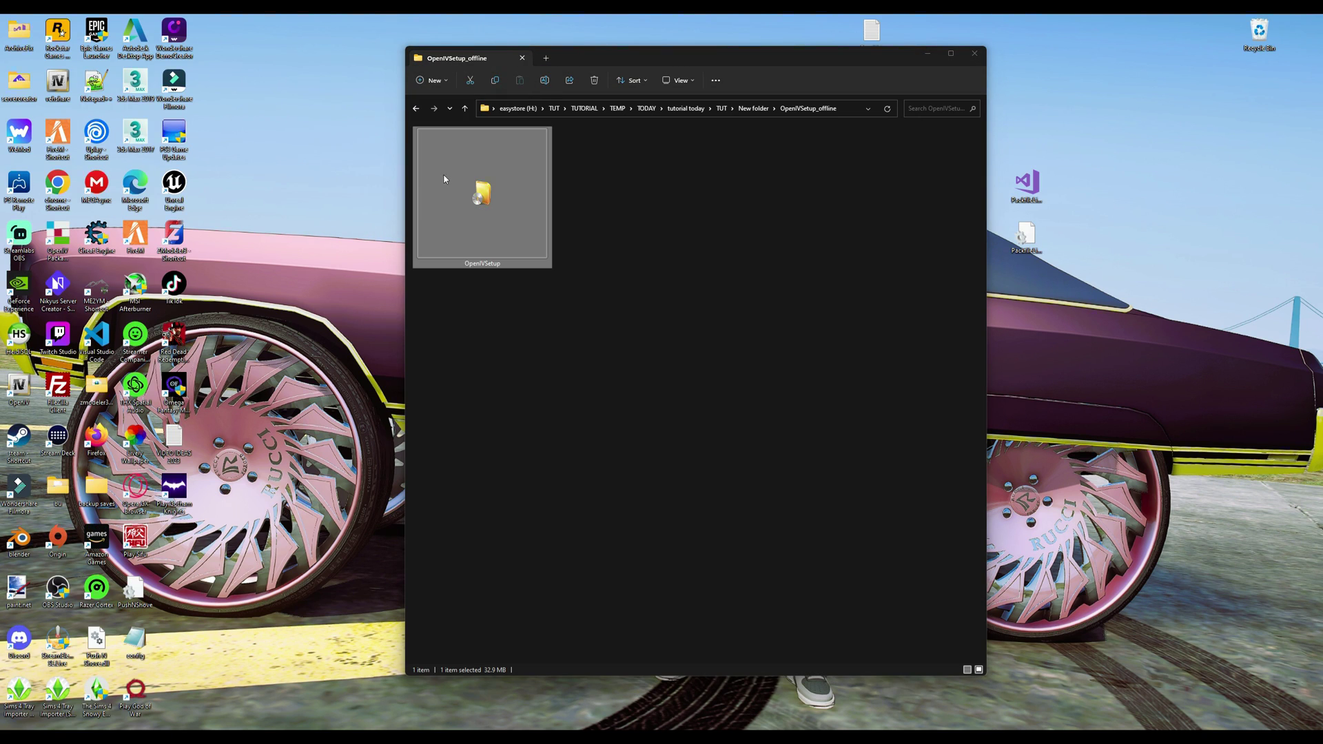
drag(22, 388, 301, 84)
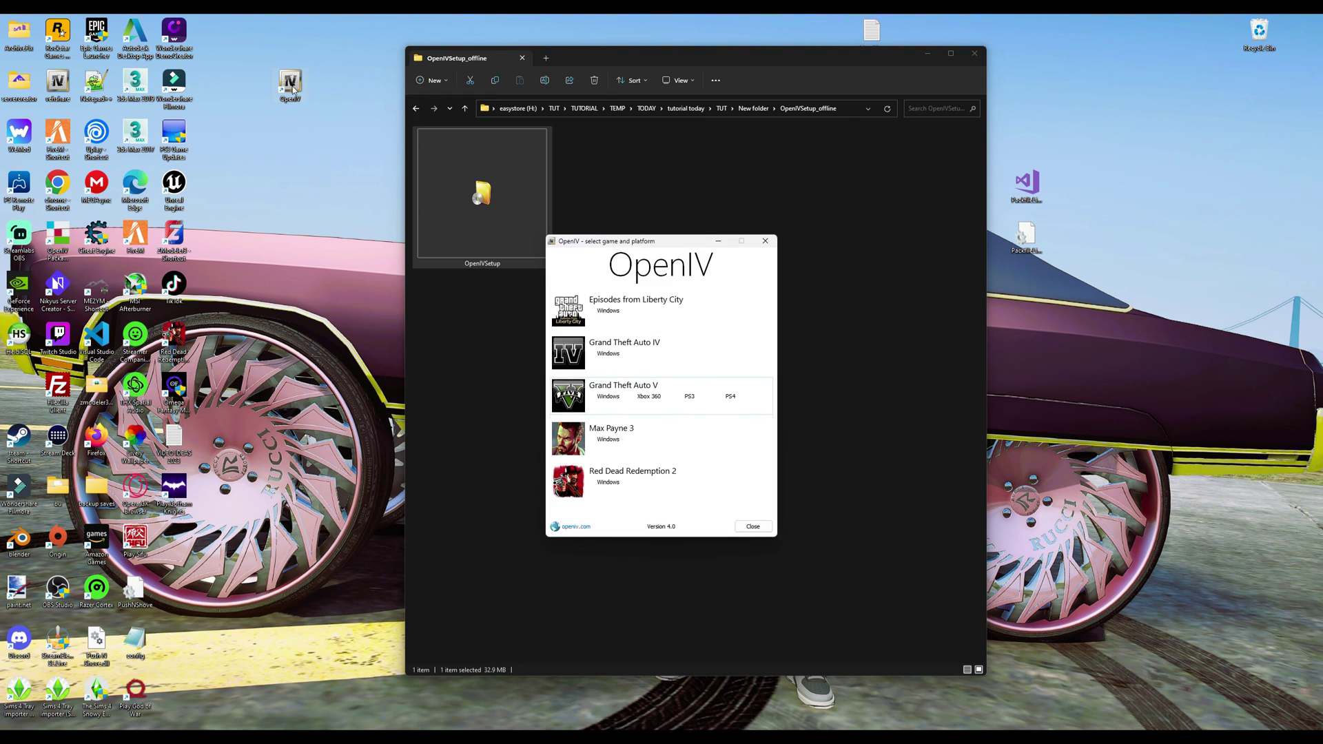
Choose GTA V for Windows and select the Grand Theft Auto V folder as the game location.
click(610, 398)
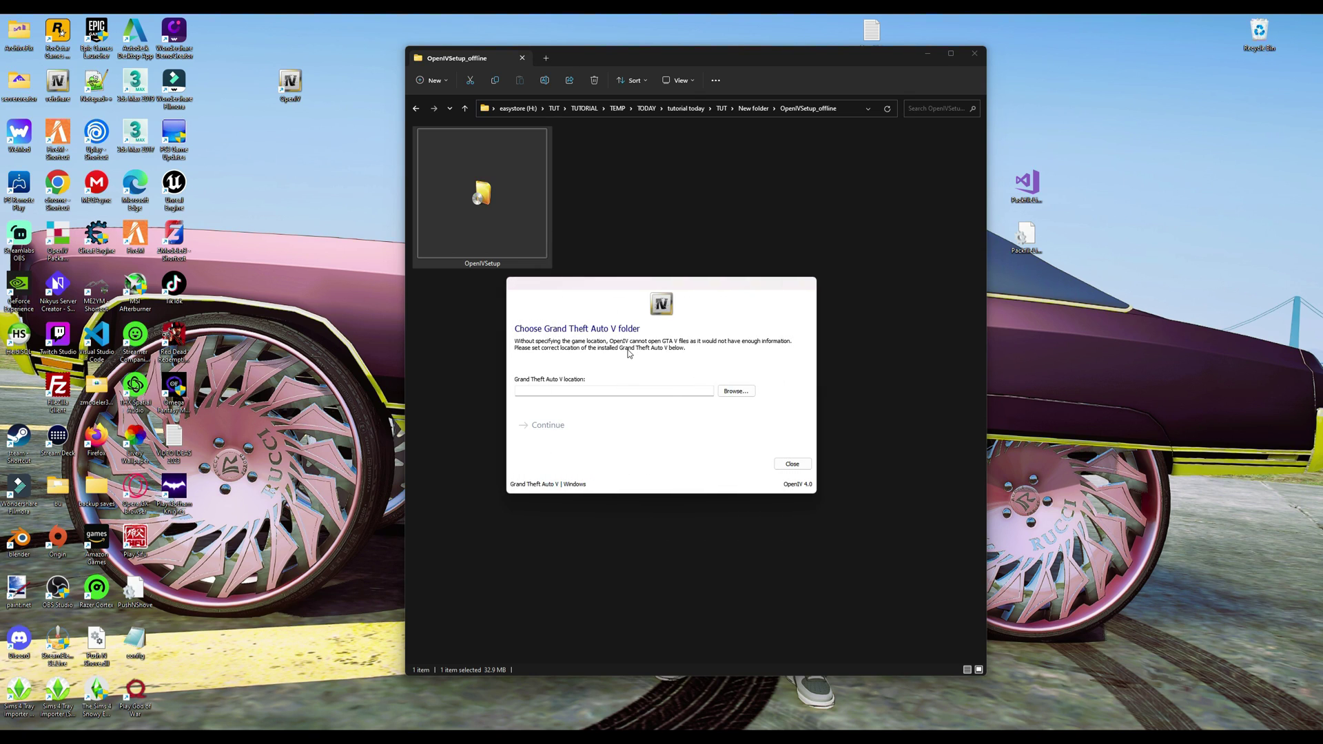
click(734, 392)
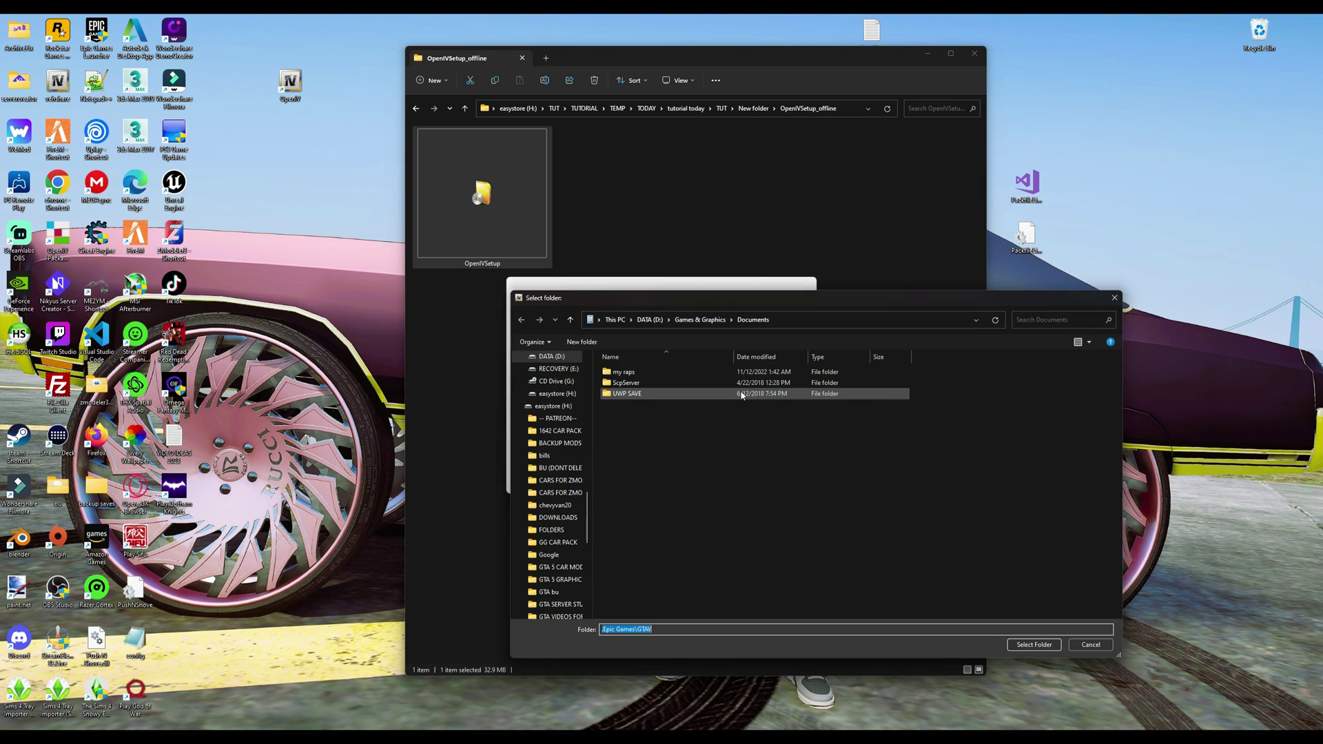
scroll(578, 485, up, 5)
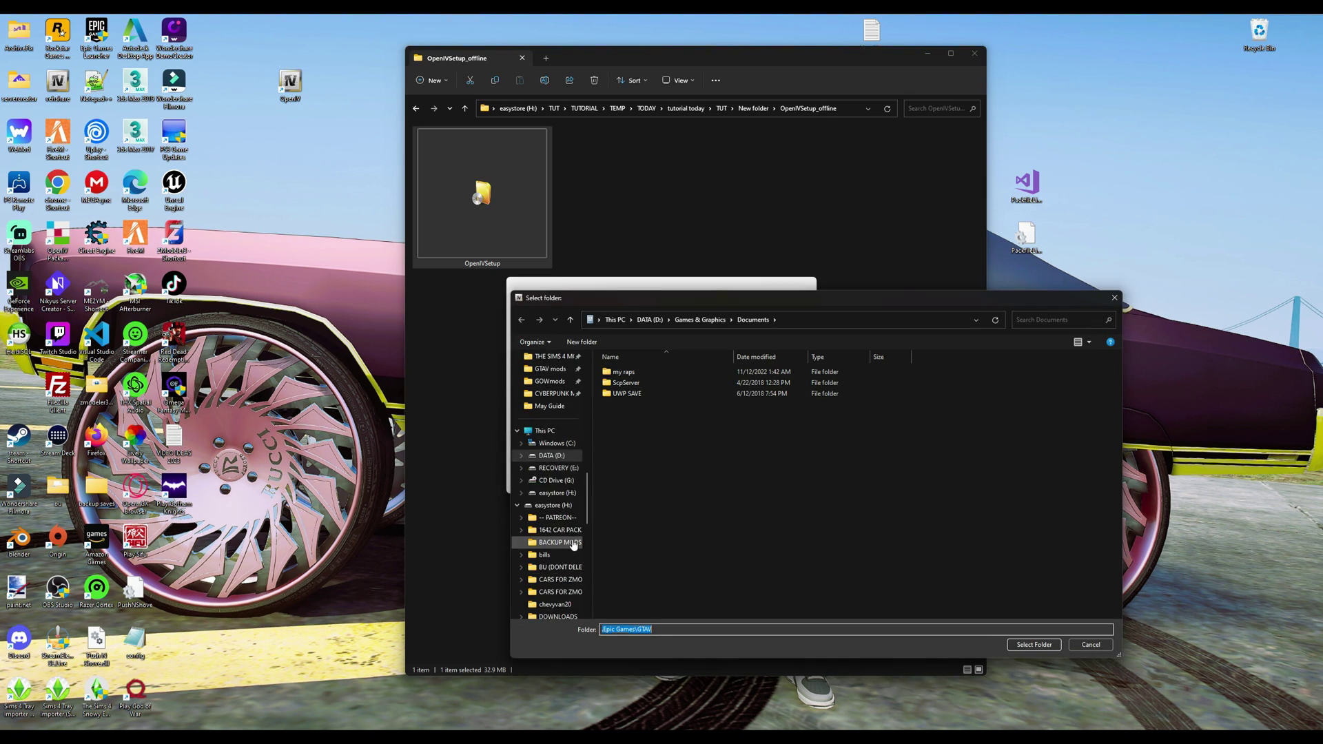
scroll(571, 528, up, 8)
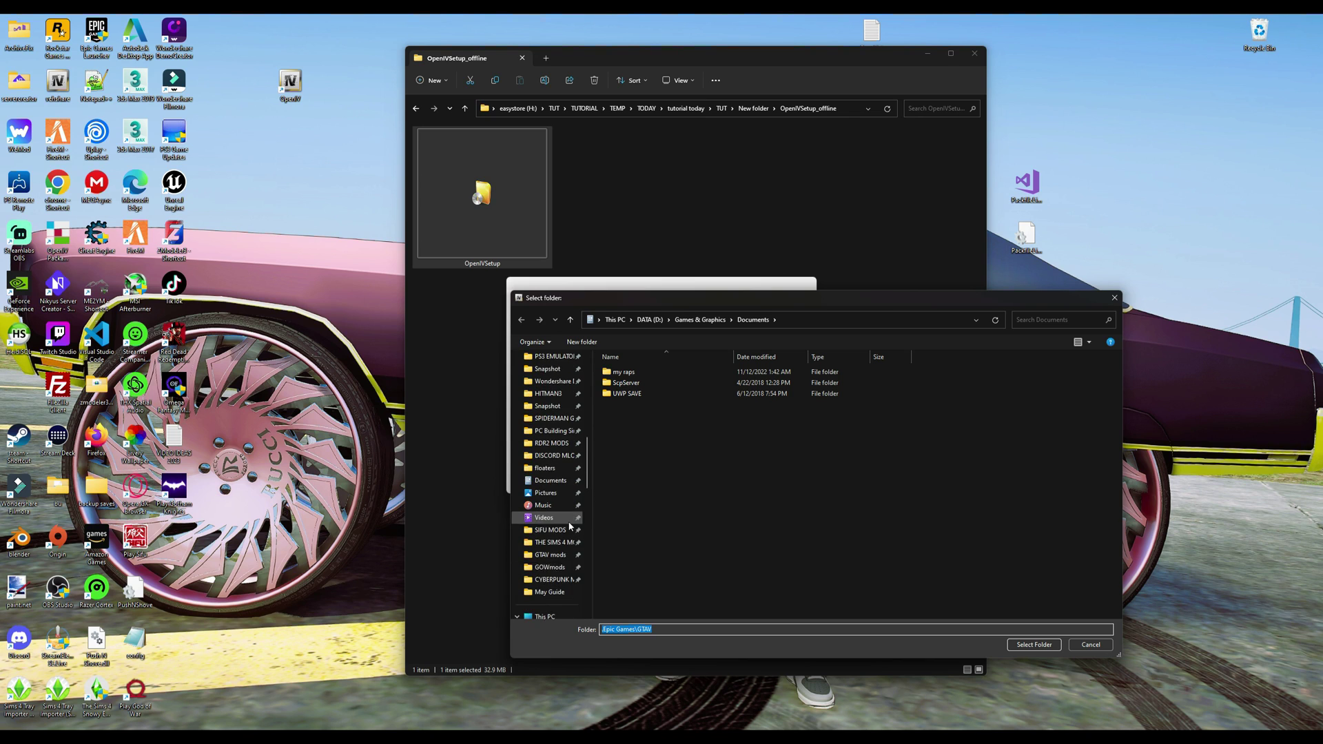
scroll(566, 507, up, 2)
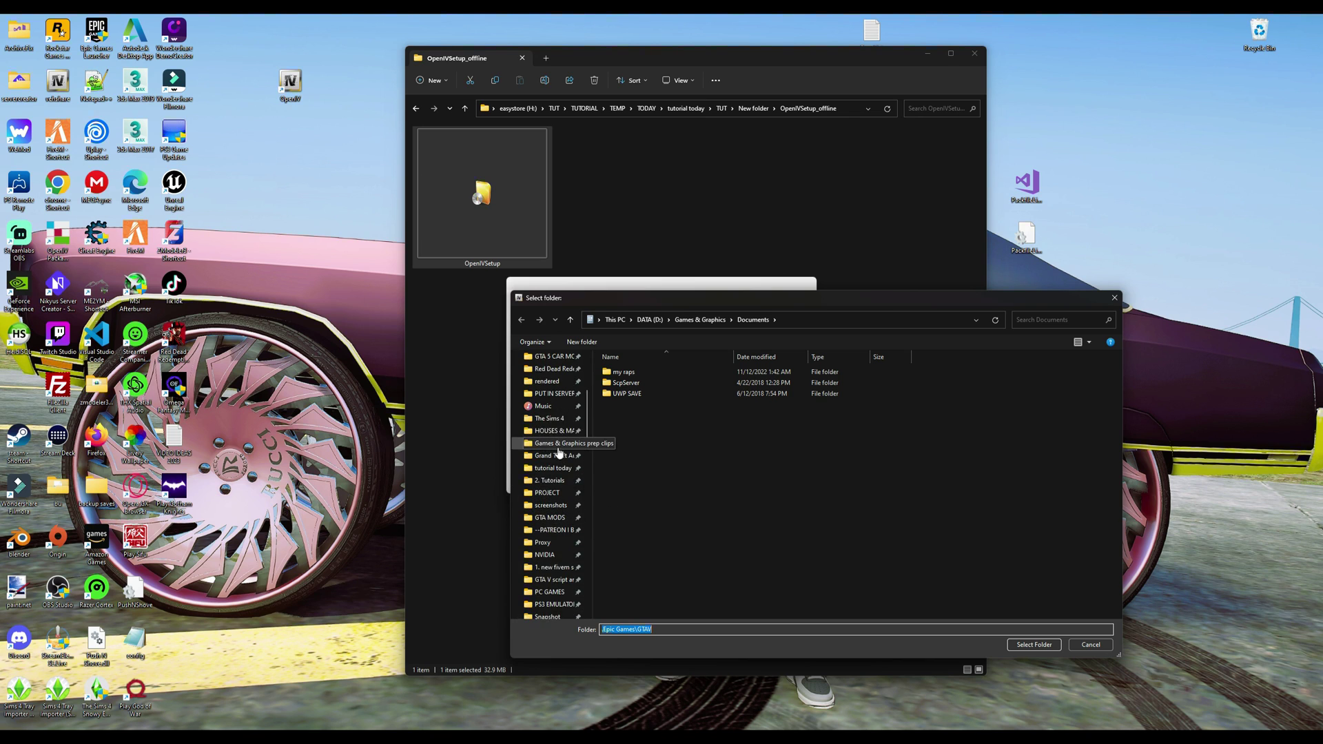
click(559, 455)
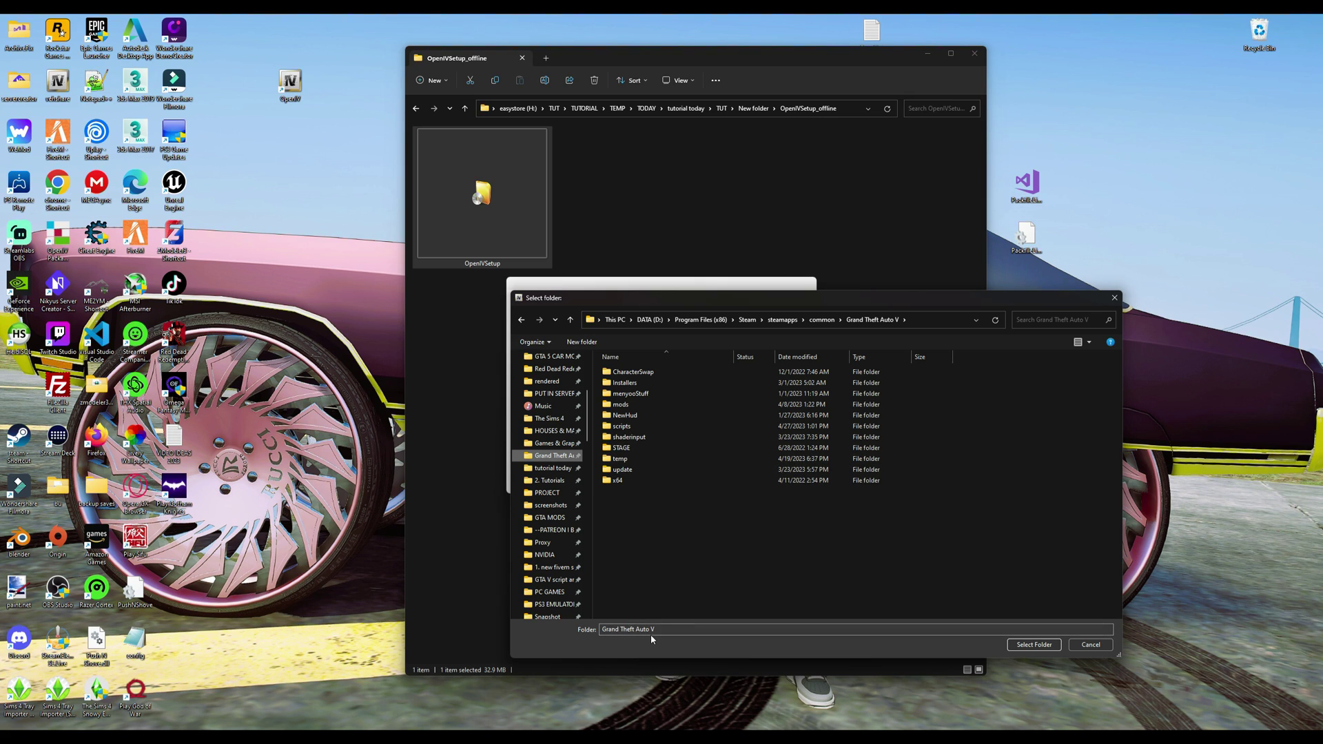
click(1032, 646)
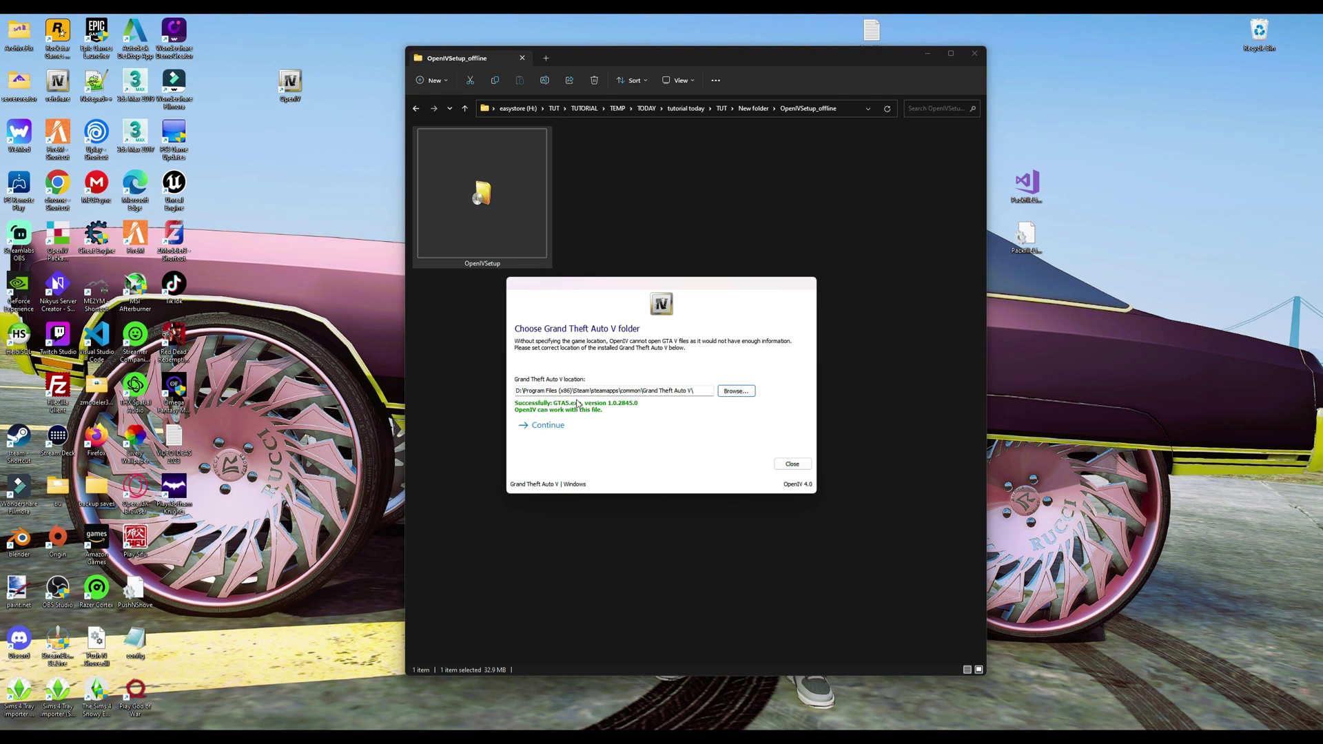
Continue past the folder verification and backup reminder into the GTA V file list.
click(550, 426)
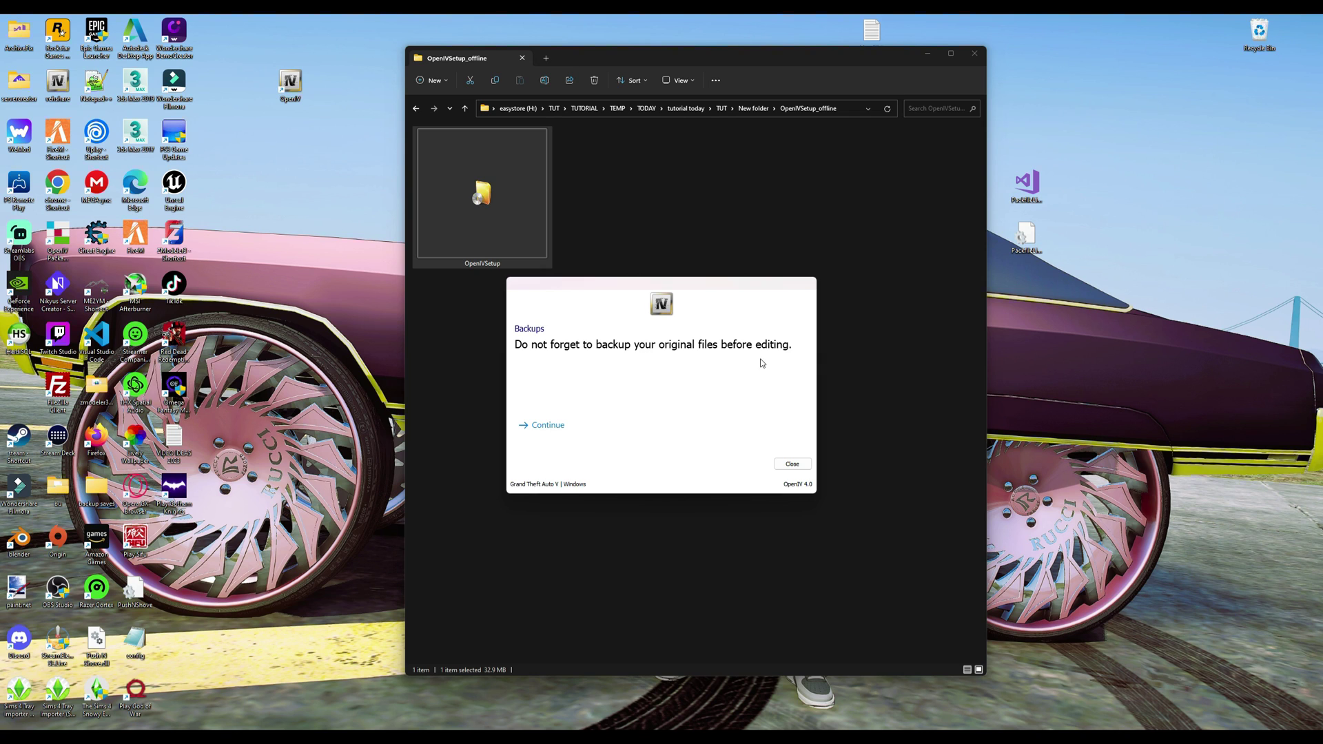
click(566, 426)
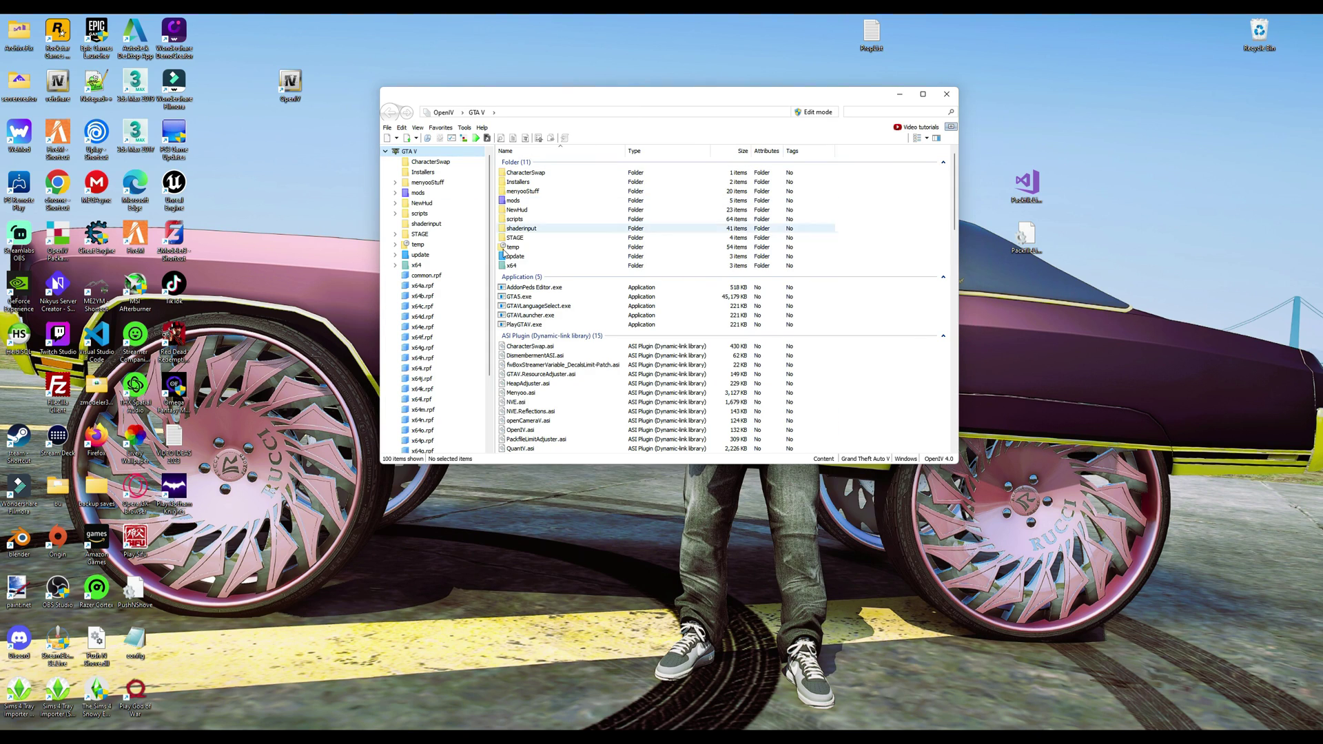
click(388, 128)
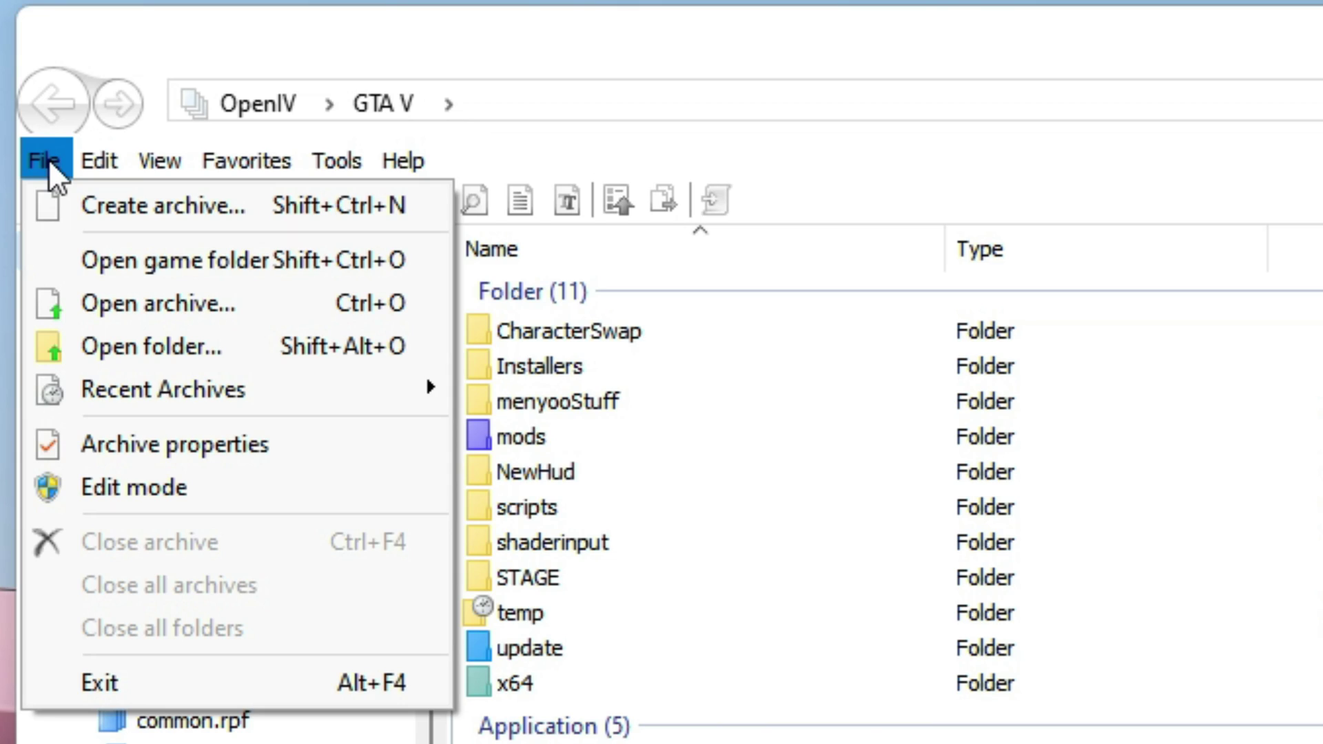
In Tools > ASI Manager, install ASI Loader, OpenIV.ASI and openCamera, then close the manager.
mouse_move(84, 164)
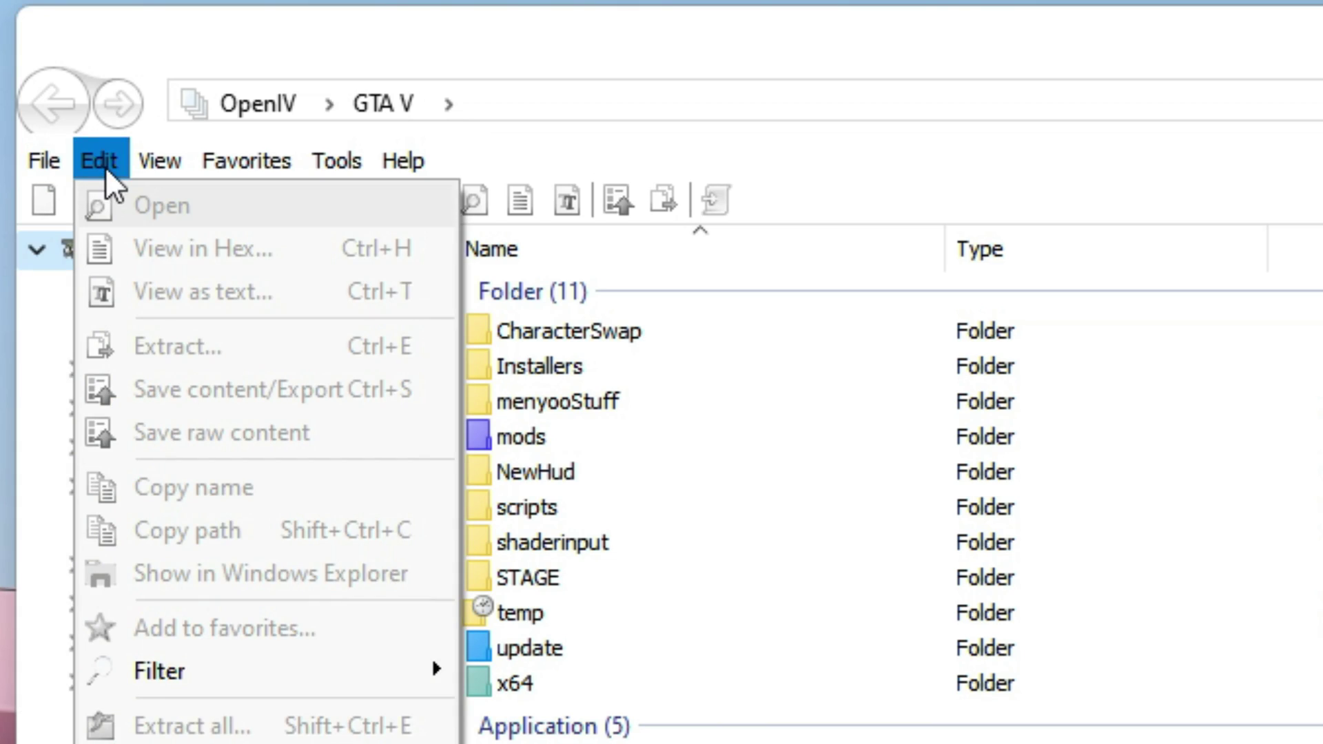
mouse_move(356, 149)
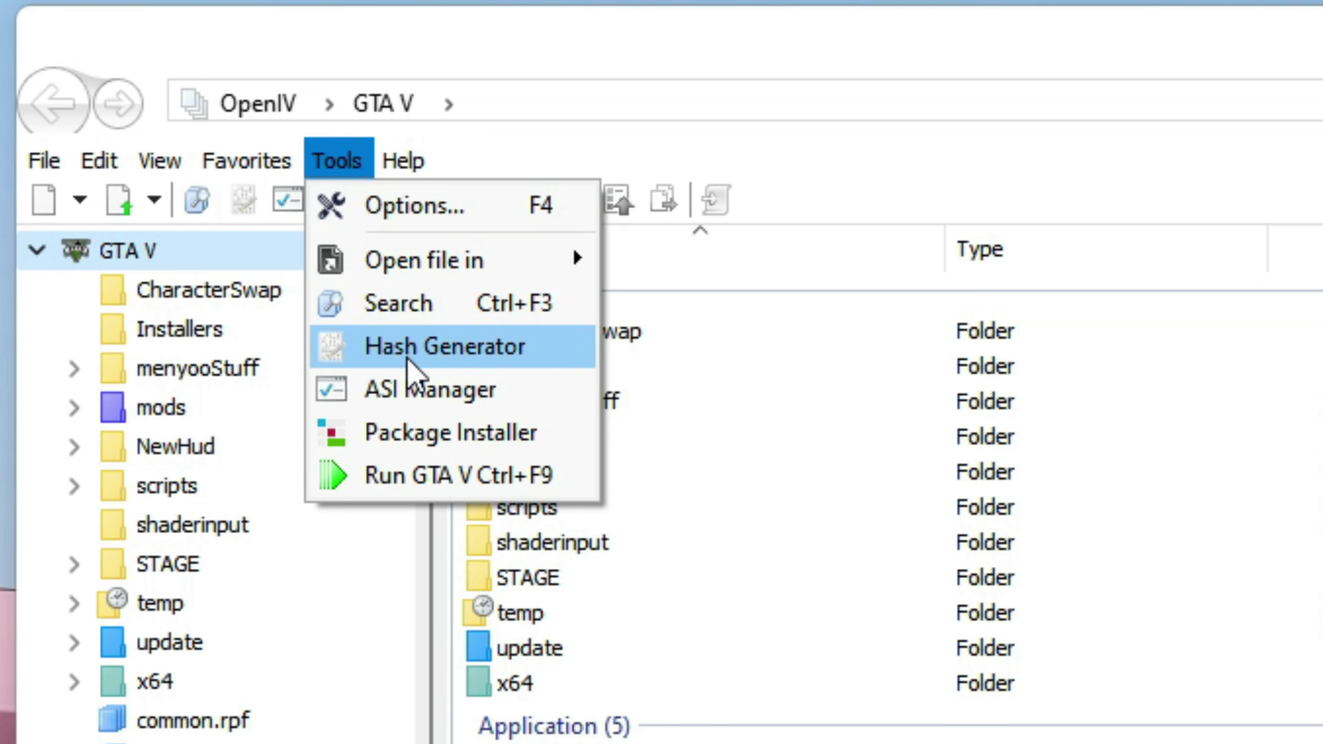
click(369, 391)
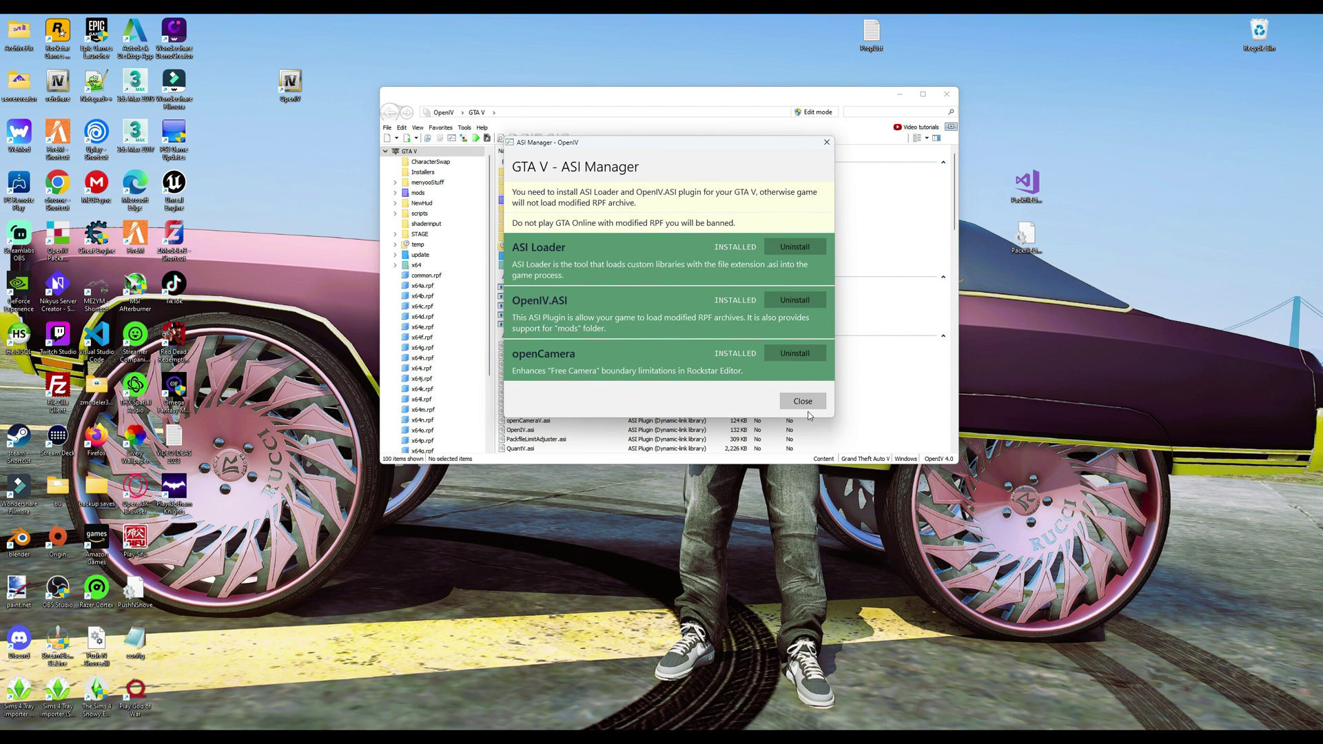
click(975, 628)
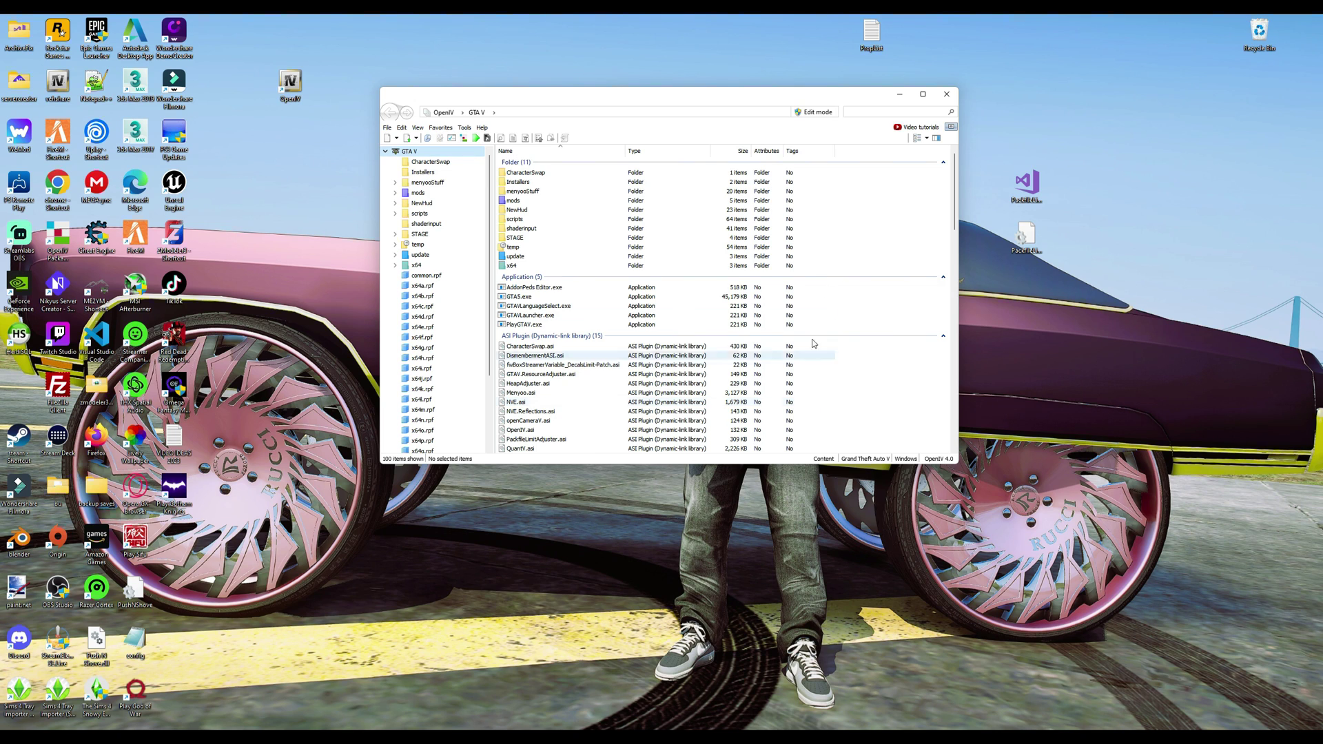
Enable Edit mode and accept the warning that changes save automatically.
click(805, 113)
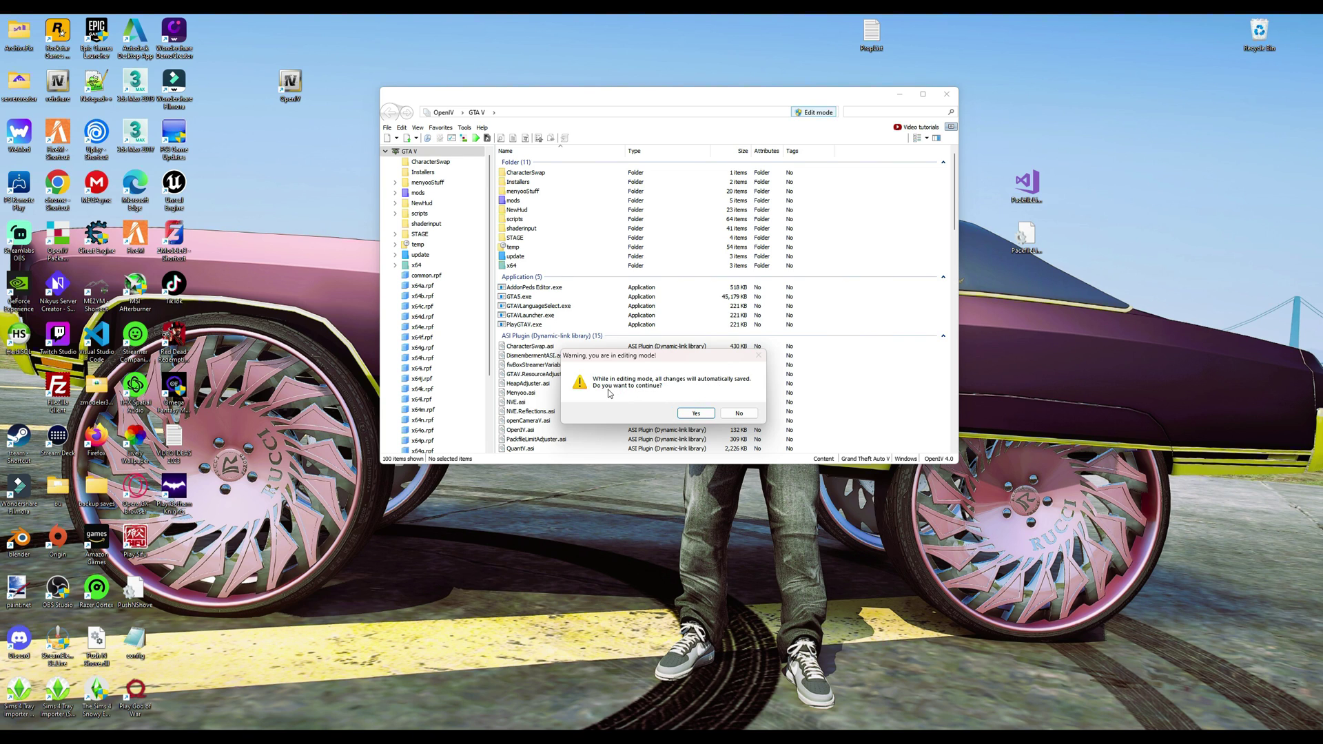
click(687, 414)
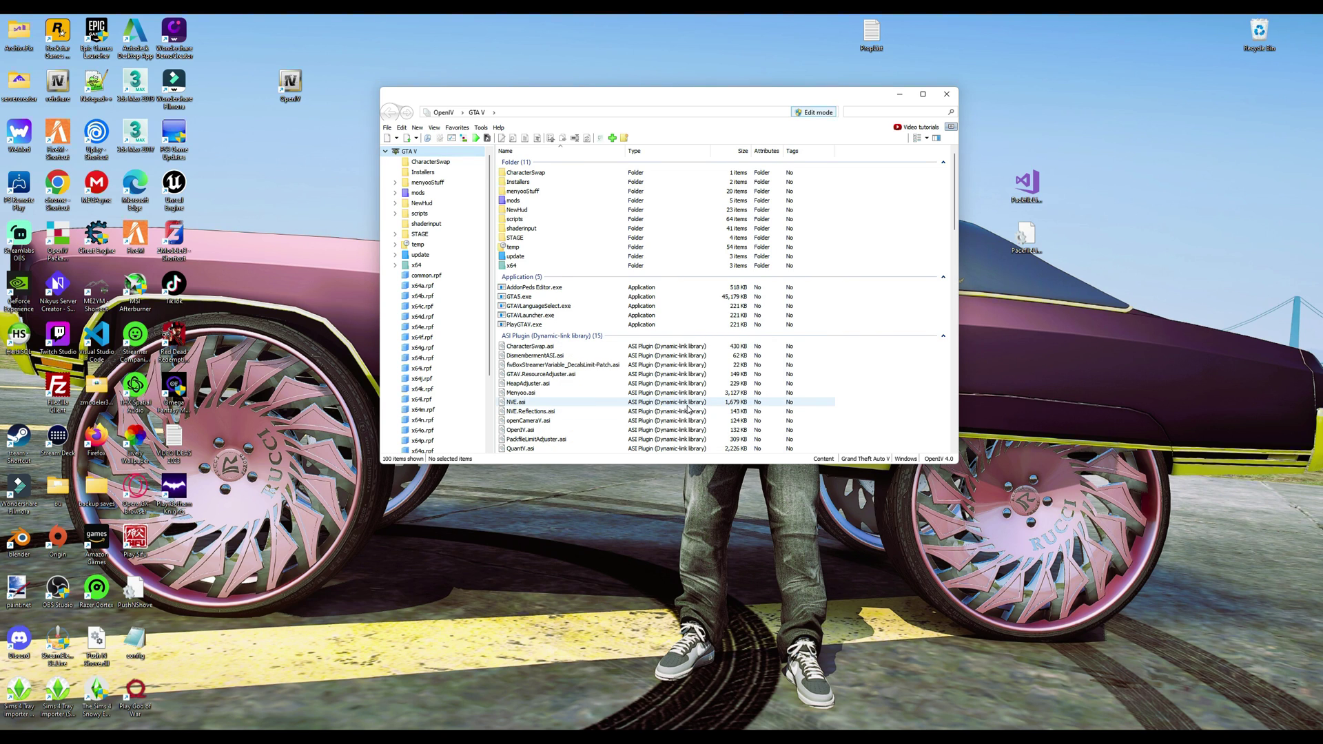